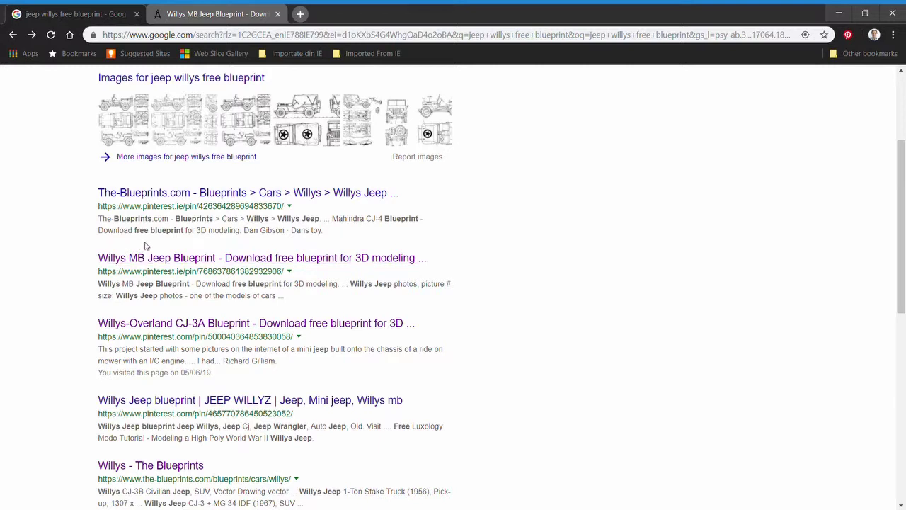
Step: Open the Willys MB Jeep Blueprint search result and look through the drawings on the blueprint page
{"action": "left_click", "coordinate": [303, 259]}
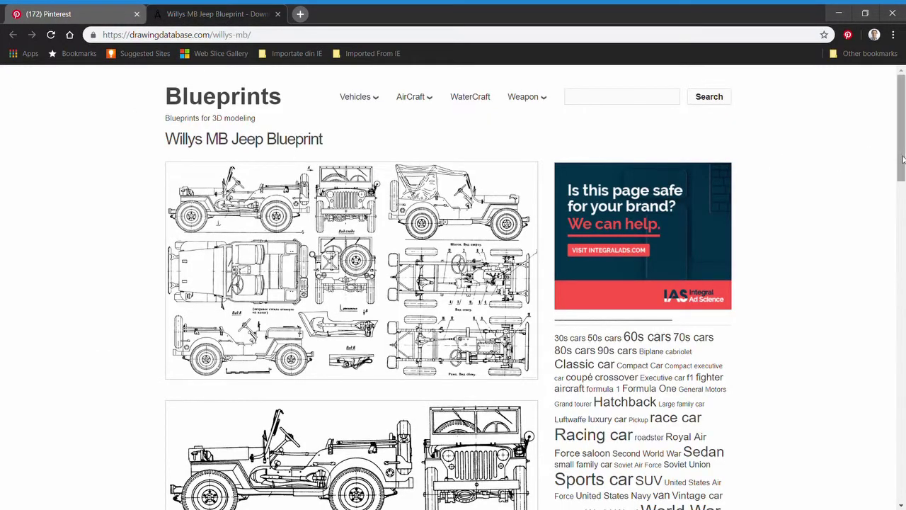
{"action": "left_click_drag", "start_coordinate": [902, 157], "coordinate": [886, 430]}
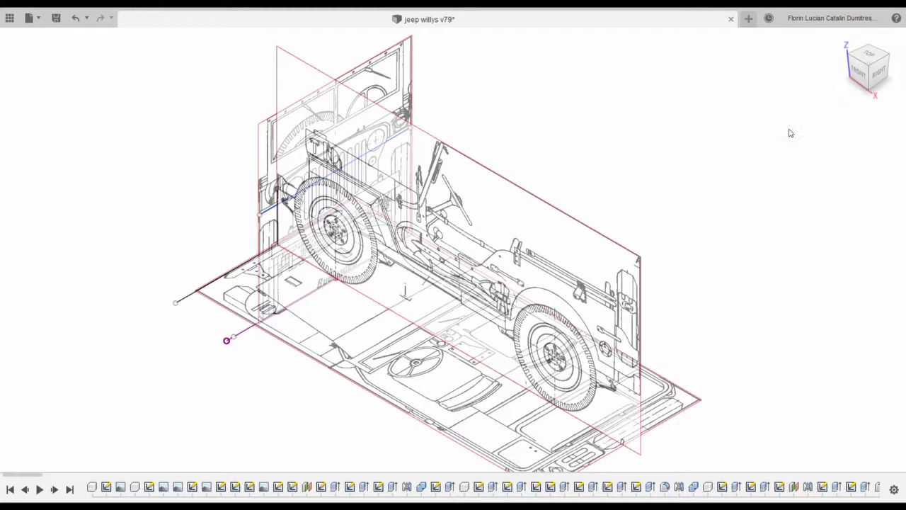
Step: Examine the jeep's blueprint canvases in 3D, first the full vehicle drawings and the chassis side and plan drawings after them
{"action": "left_click", "coordinate": [875, 94]}
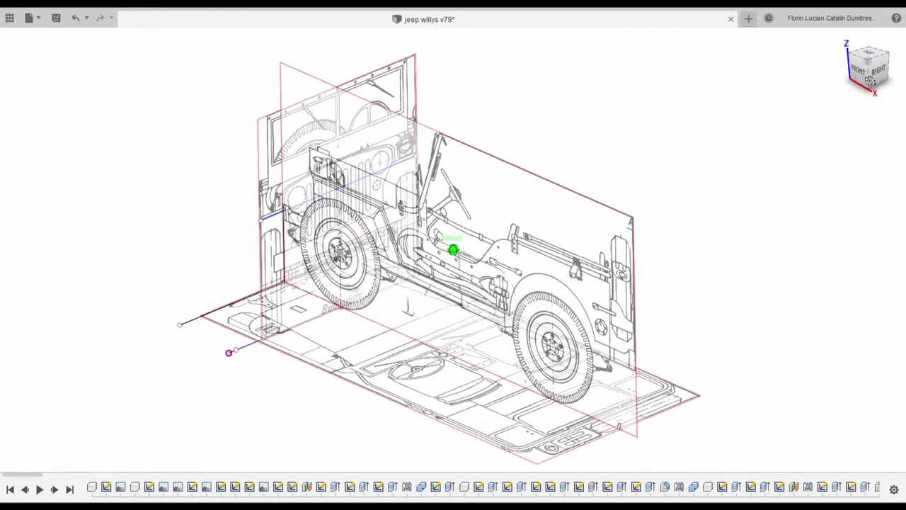
{"action": "left_click_drag", "start_coordinate": [875, 78], "coordinate": [782, 69]}
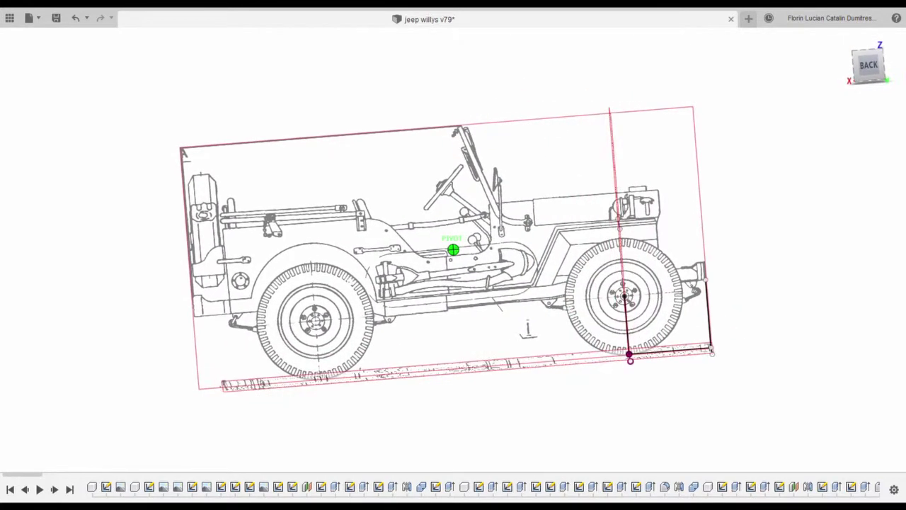
{"action": "middle_click_drag", "start_coordinate": [453, 249], "coordinate": [404, 353], "text": "shift"}
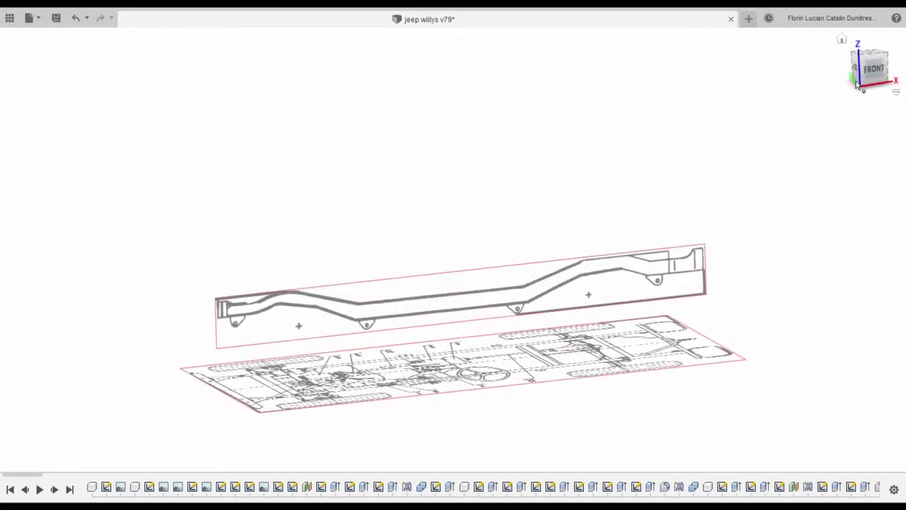
{"action": "mouse_move", "coordinate": [868, 94]}
{"action": "left_mouse_down"}
{"action": "mouse_move", "coordinate": [861, 77]}
{"action": "mouse_move", "coordinate": [827, 122]}
{"action": "mouse_move", "coordinate": [860, 76]}
{"action": "left_mouse_up"}
{"action": "middle_click_drag", "start_coordinate": [453, 249], "coordinate": [522, 170], "text": "shift"}
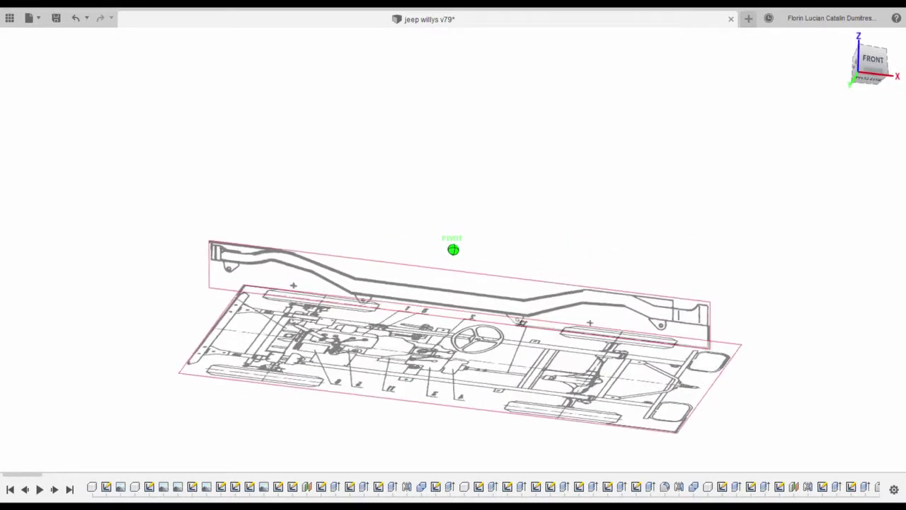
{"action": "left_click_drag", "start_coordinate": [865, 71], "coordinate": [866, 92]}
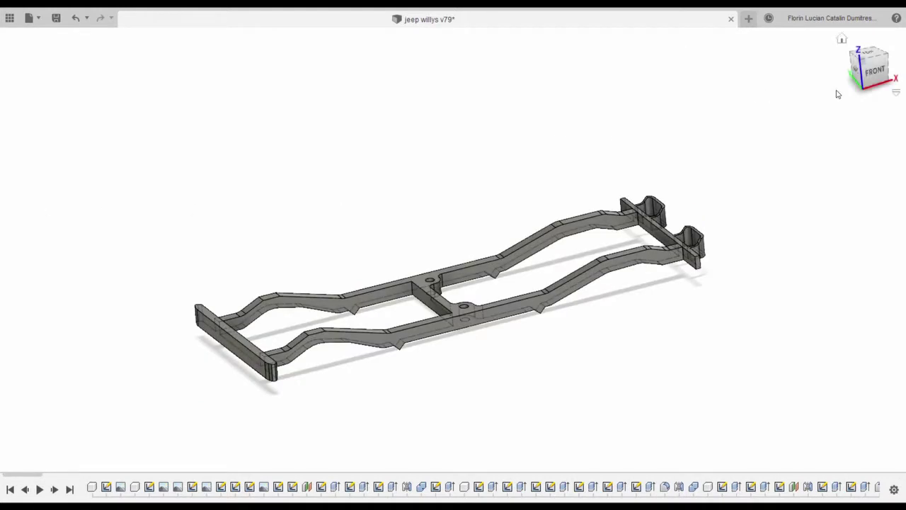
Step: Examine the chassis frame model from several angles, including the front axle and its leaf springs
{"action": "mouse_move", "coordinate": [868, 94]}
{"action": "left_mouse_down"}
{"action": "mouse_move", "coordinate": [845, 66]}
{"action": "mouse_move", "coordinate": [855, 47]}
{"action": "mouse_move", "coordinate": [871, 70]}
{"action": "mouse_move", "coordinate": [861, 99]}
{"action": "left_mouse_up"}
{"action": "middle_click_drag", "start_coordinate": [453, 249], "coordinate": [481, 239], "text": "shift"}
{"action": "left_click_drag", "start_coordinate": [875, 105], "coordinate": [865, 92]}
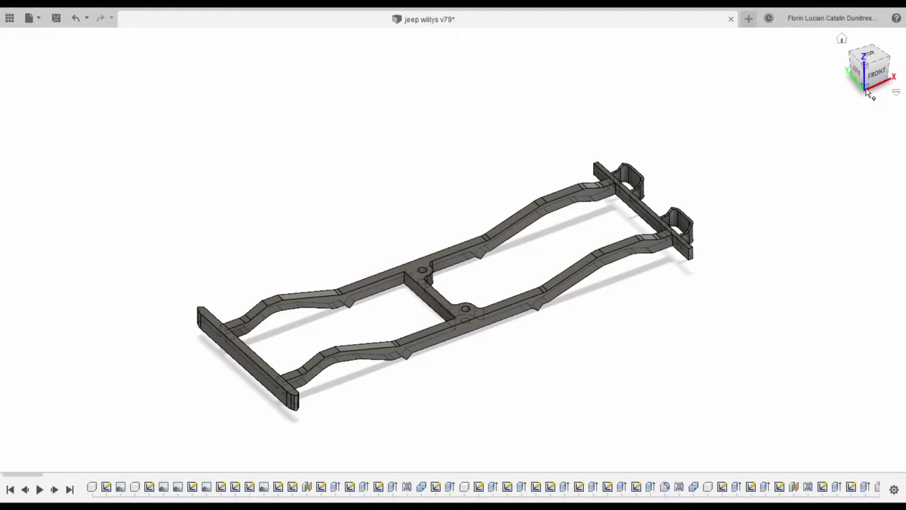
{"action": "left_click_drag", "start_coordinate": [866, 90], "coordinate": [868, 74]}
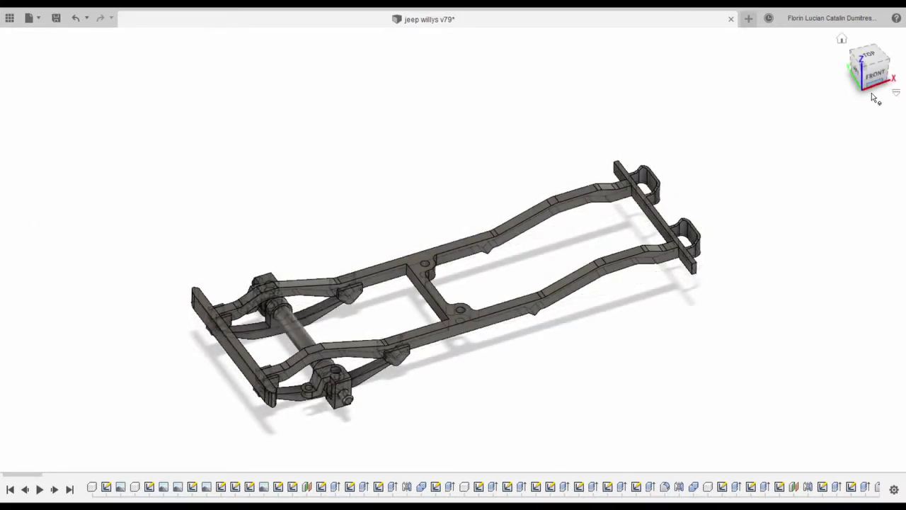
{"action": "mouse_move", "coordinate": [865, 94]}
{"action": "left_mouse_down"}
{"action": "mouse_move", "coordinate": [865, 45]}
{"action": "mouse_move", "coordinate": [865, 88]}
{"action": "left_mouse_up"}
{"action": "middle_click_drag", "start_coordinate": [821, 134], "coordinate": [848, 68], "text": "shift"}
{"action": "left_click_drag", "start_coordinate": [873, 90], "coordinate": [867, 96]}
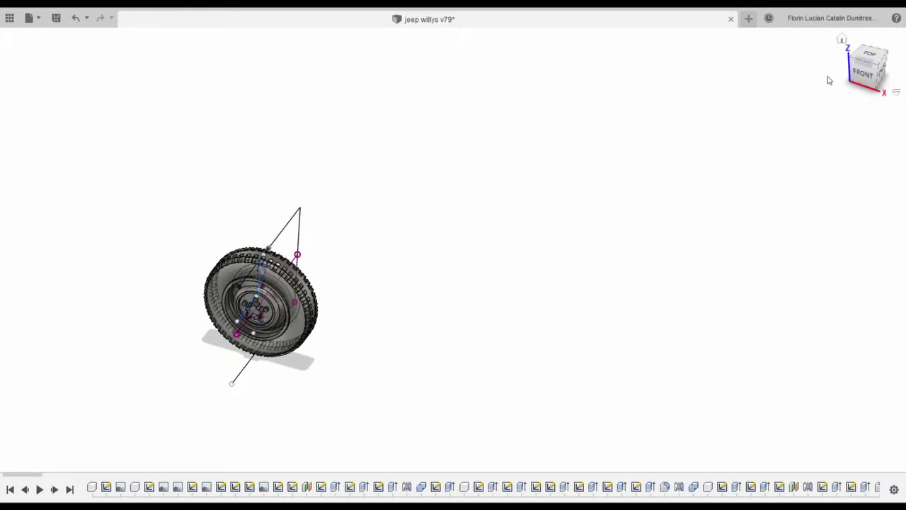
Step: Inspect the wheel model up close, looking at the tyre and then at the rim on its own with its sketches
{"action": "mouse_move", "coordinate": [877, 71]}
{"action": "left_mouse_down"}
{"action": "mouse_move", "coordinate": [893, 44]}
{"action": "mouse_move", "coordinate": [860, 64]}
{"action": "mouse_move", "coordinate": [834, 48]}
{"action": "mouse_move", "coordinate": [800, 77]}
{"action": "mouse_move", "coordinate": [853, 55]}
{"action": "mouse_move", "coordinate": [879, 59]}
{"action": "left_mouse_up"}
{"action": "middle_click_drag", "start_coordinate": [658, 94], "coordinate": [474, 141], "text": "shift"}
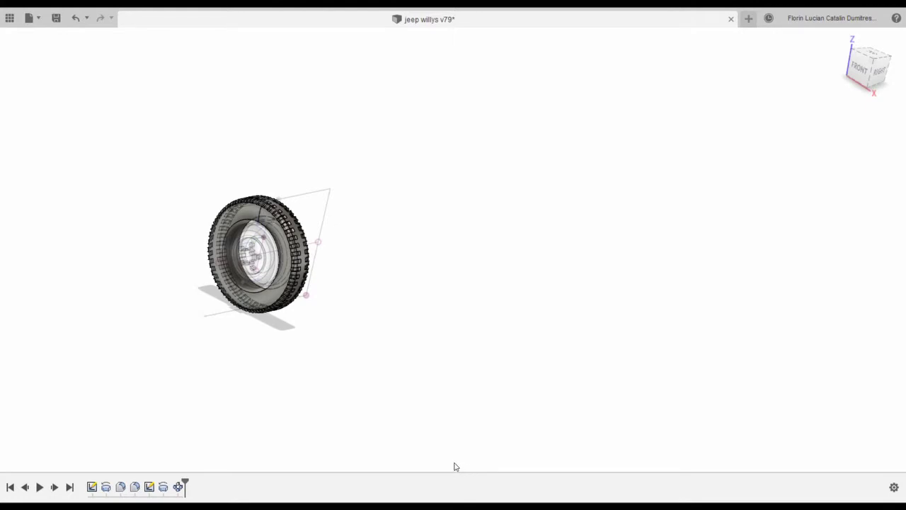
{"action": "key", "text": "F6"}
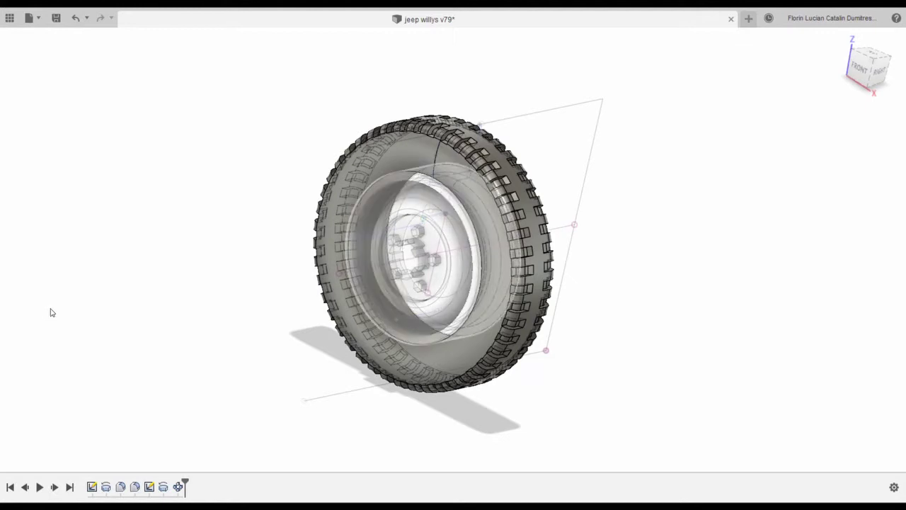
{"action": "left_click", "coordinate": [117, 312]}
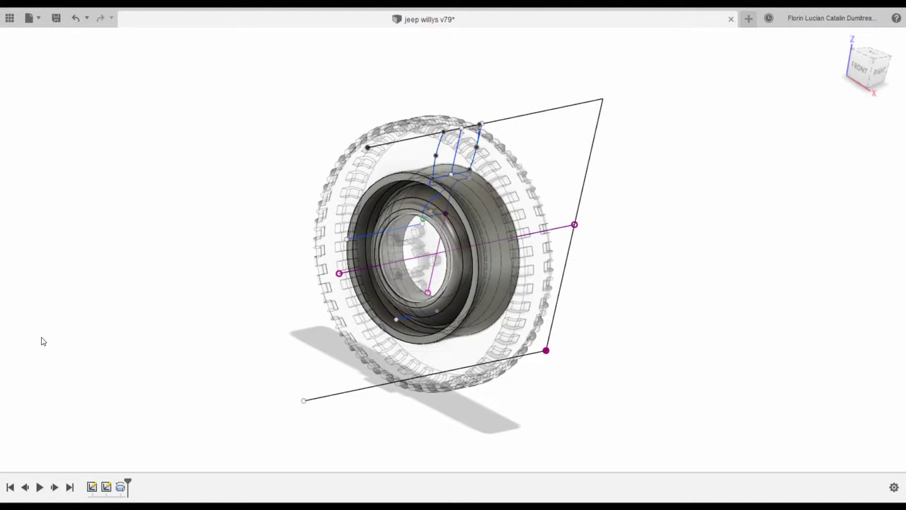
{"action": "left_click", "coordinate": [116, 308]}
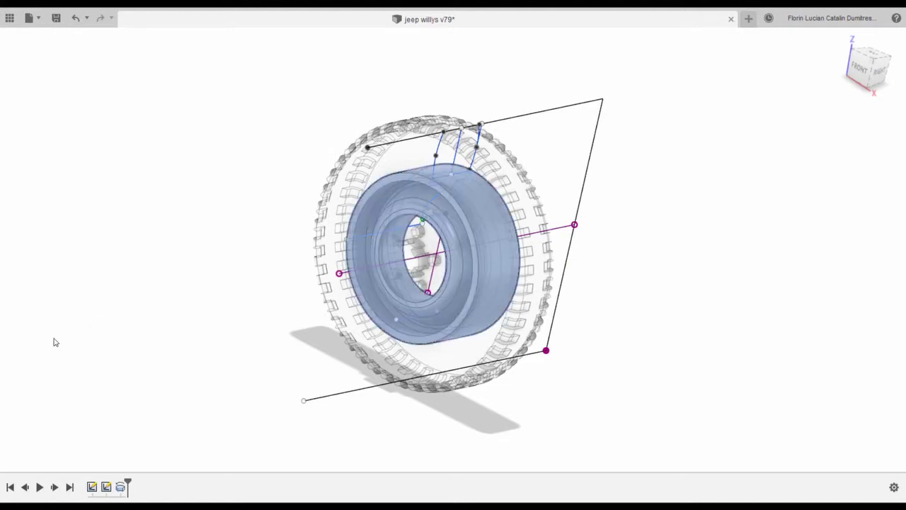
{"action": "left_click", "coordinate": [99, 342]}
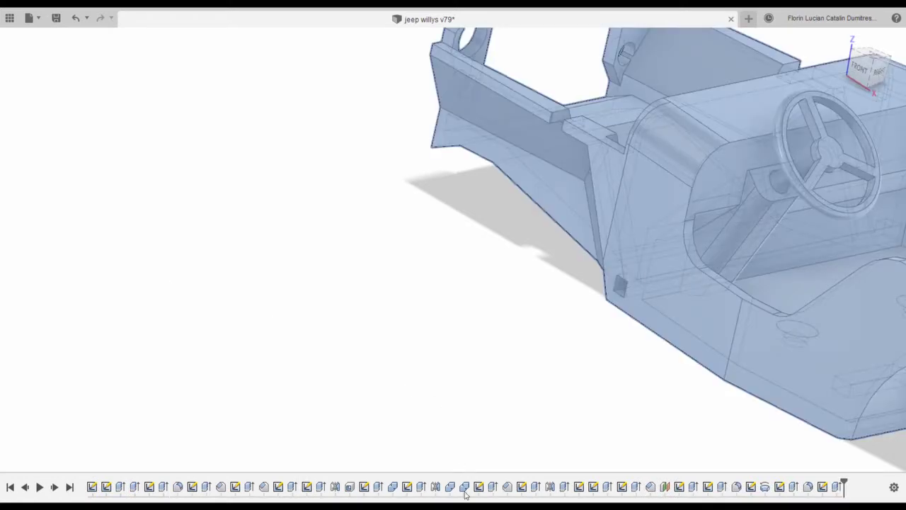
Step: Show the blueprint canvases behind the whole jeep body and compare the body with them in the front and left views
{"action": "key", "text": "F6"}
{"action": "left_click", "coordinate": [410, 439]}
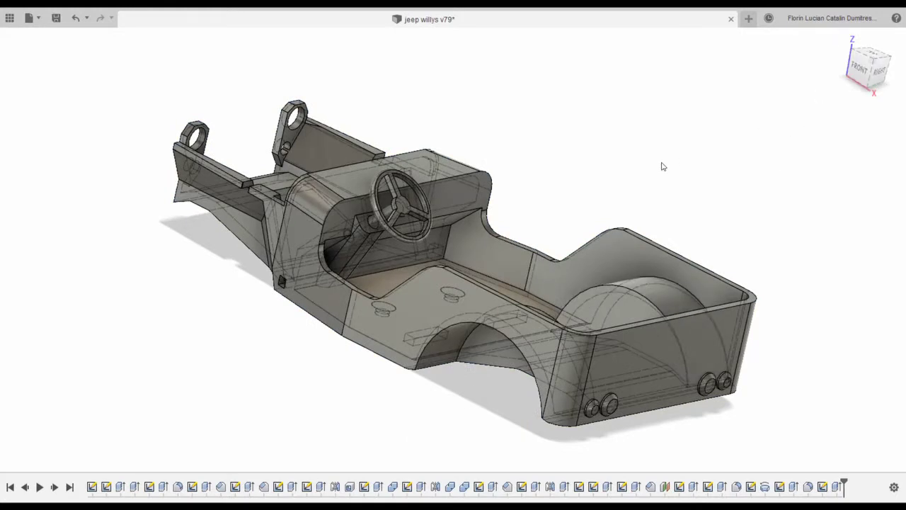
{"action": "left_click", "coordinate": [41, 178]}
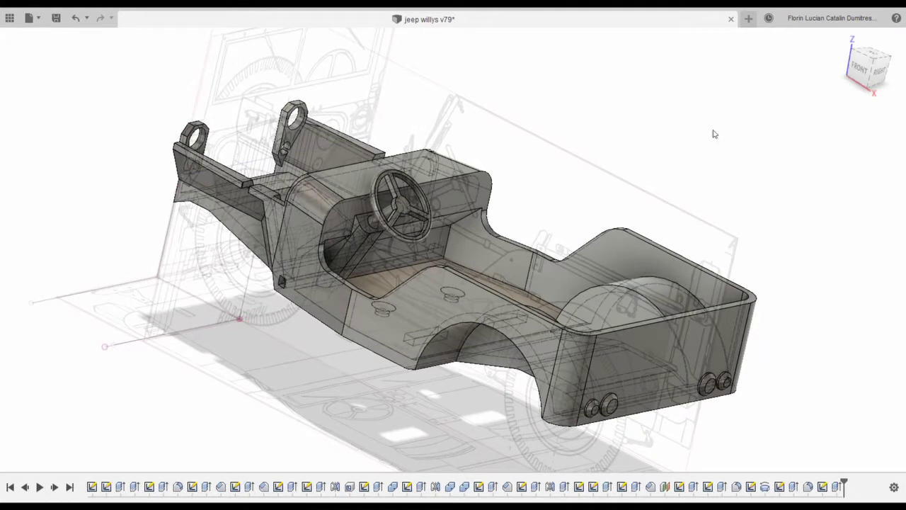
{"action": "left_click", "coordinate": [859, 70]}
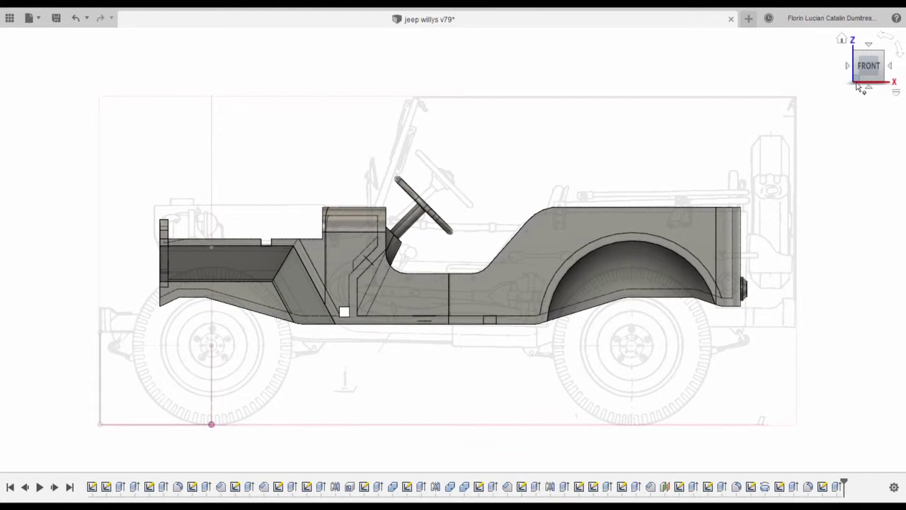
{"action": "left_click_drag", "start_coordinate": [856, 84], "coordinate": [905, 97]}
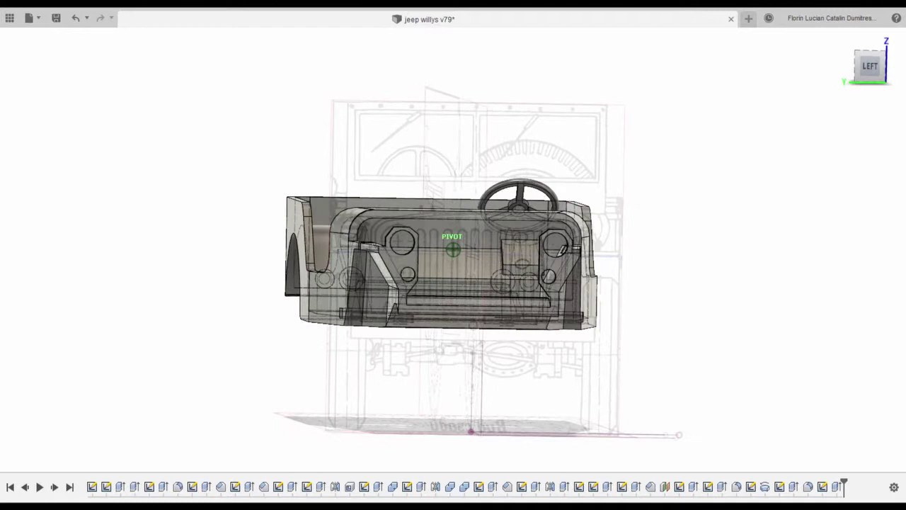
{"action": "left_click", "coordinate": [871, 76]}
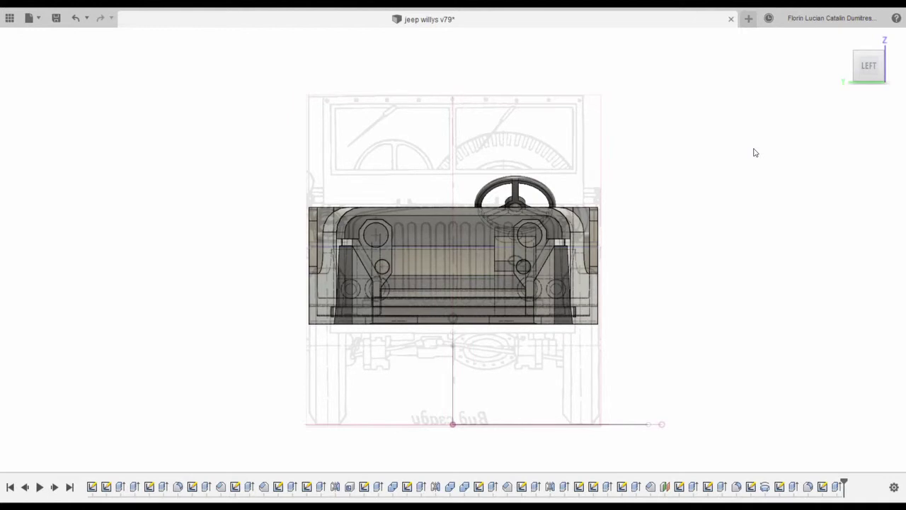
{"action": "mouse_move", "coordinate": [850, 93]}
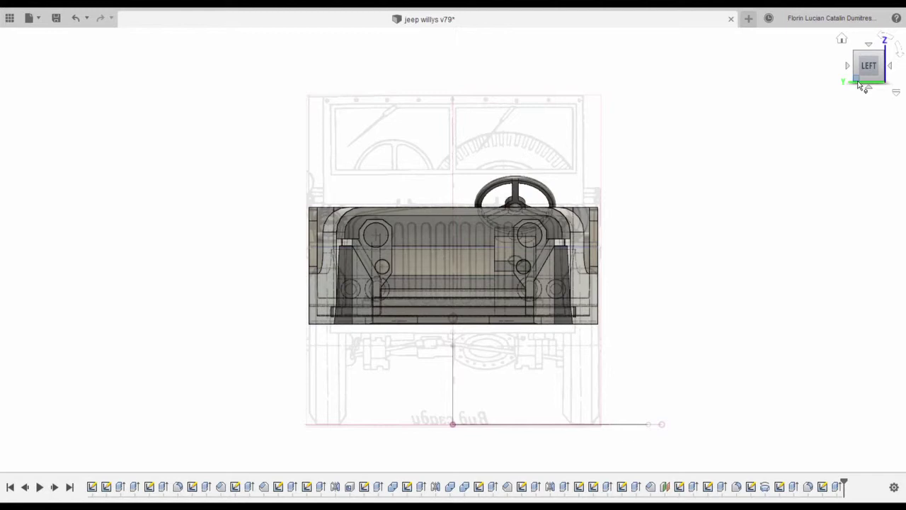
{"action": "left_click", "coordinate": [861, 85]}
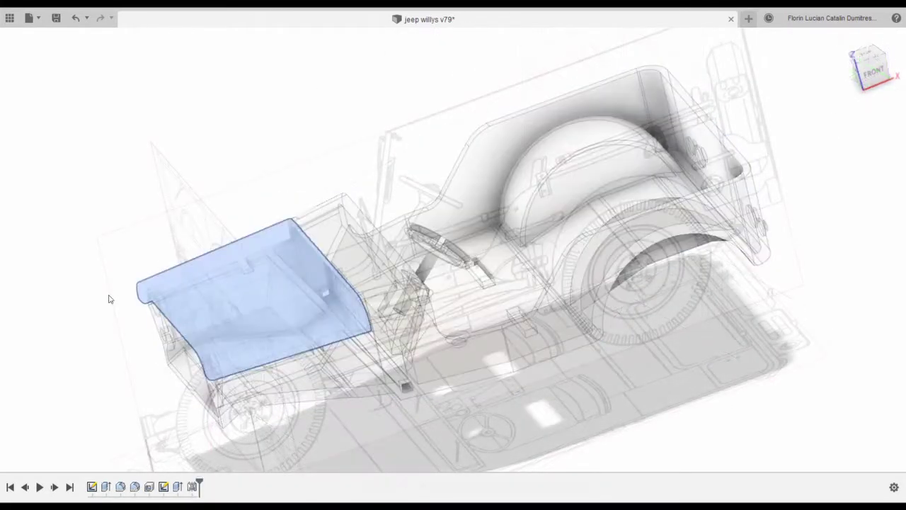
Step: Toggle the hood's visibility off and back on, and hide the blueprint canvases around the body
{"action": "key", "text": "v"}
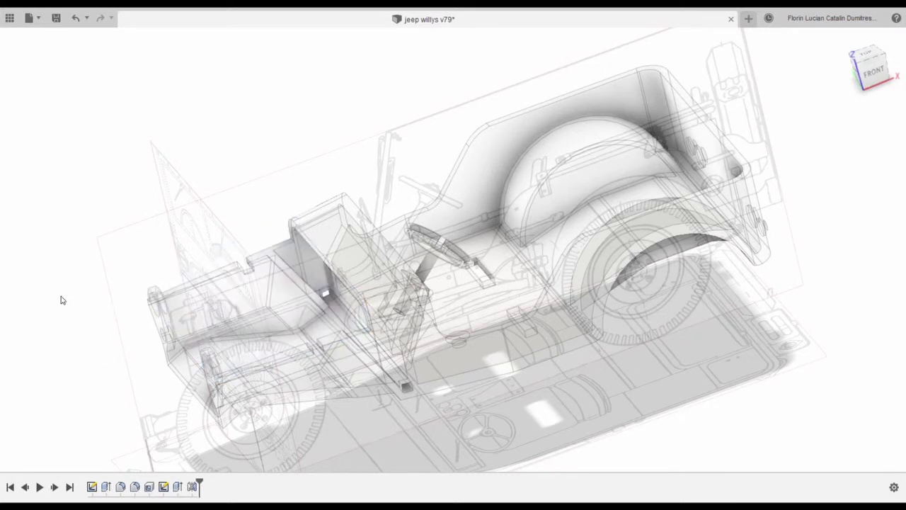
{"action": "key", "text": "v"}
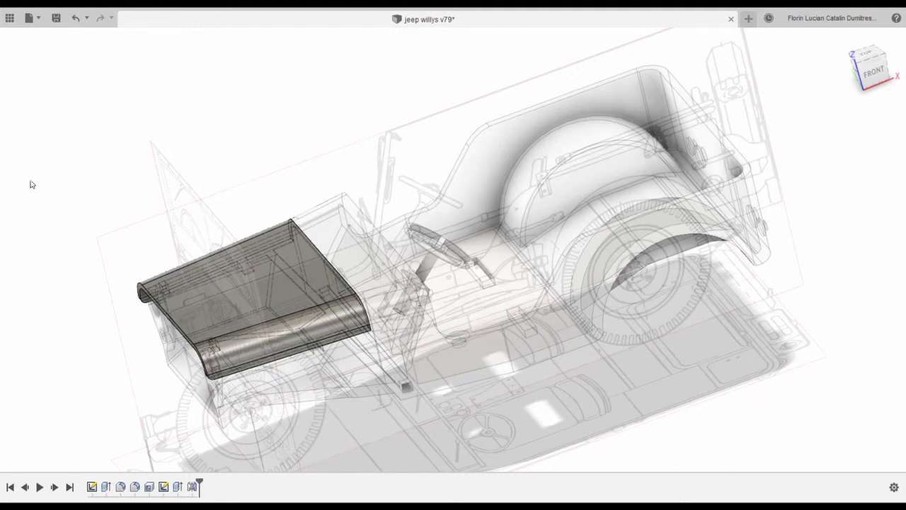
{"action": "key", "text": "v"}
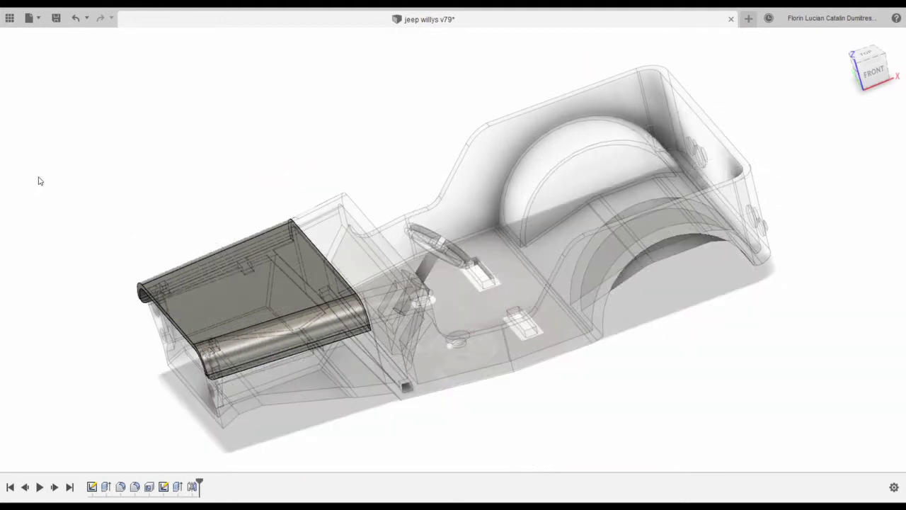
Step: Inspect the front grille and the front fender in place on the translucent jeep body
{"action": "left_click", "coordinate": [96, 313]}
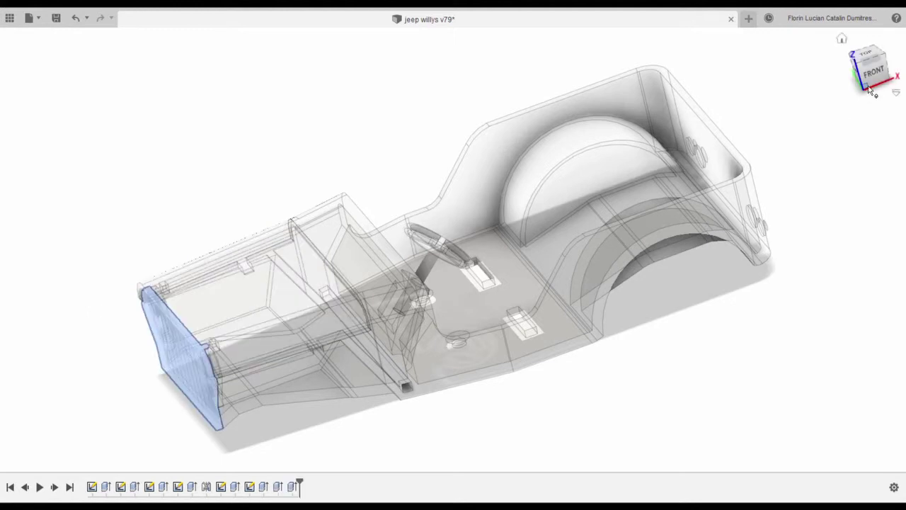
{"action": "mouse_move", "coordinate": [870, 90]}
{"action": "left_mouse_down"}
{"action": "mouse_move", "coordinate": [905, 63]}
{"action": "mouse_move", "coordinate": [891, 65]}
{"action": "mouse_move", "coordinate": [865, 92]}
{"action": "left_mouse_up"}
{"action": "key", "text": "v"}
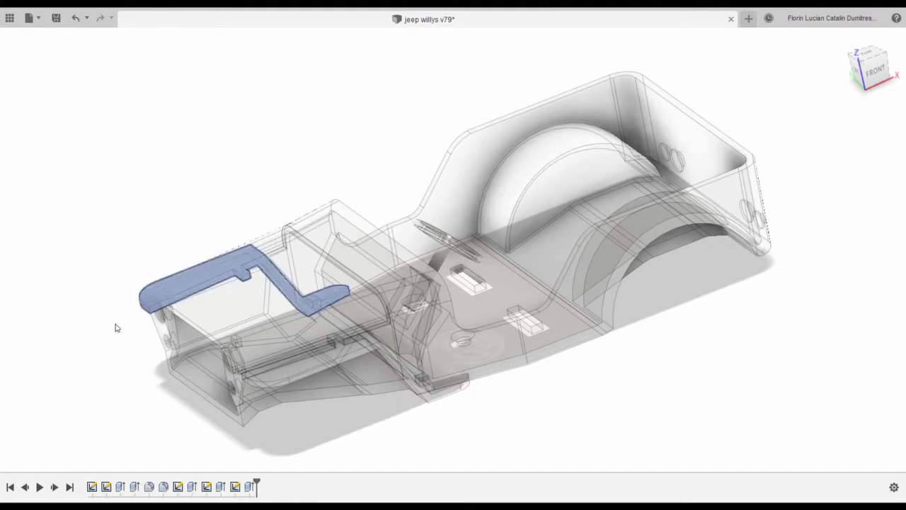
{"action": "left_click", "coordinate": [147, 387]}
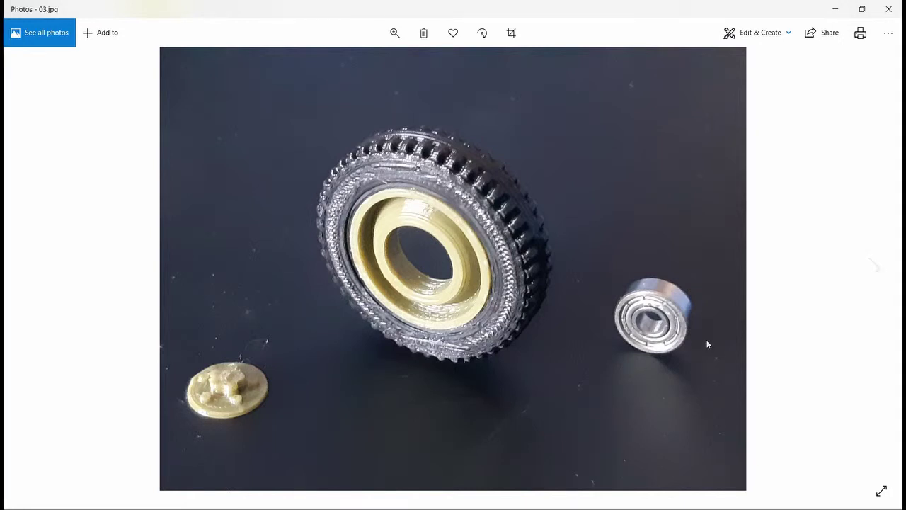
Step: Look through the photos of the printed jeep parts, from the wheel and steering pieces to the assembled chassis and printed body
{"action": "left_click", "coordinate": [875, 270]}
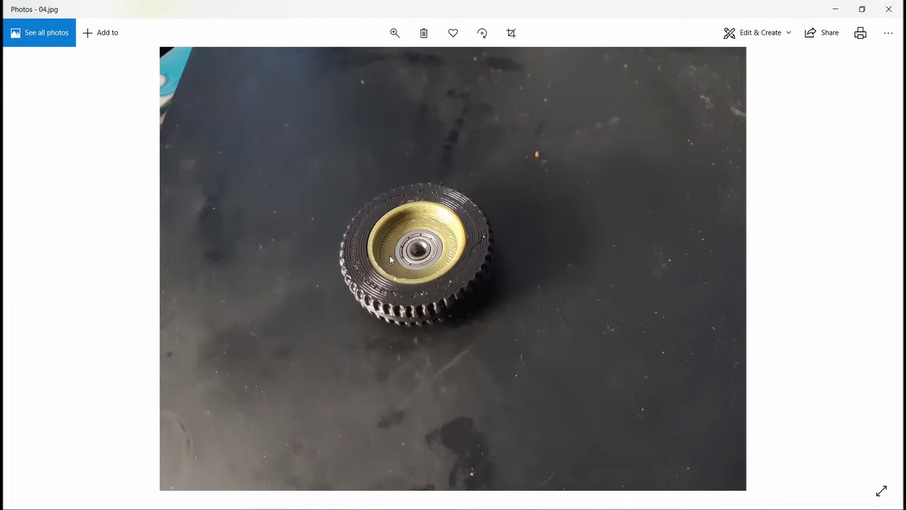
{"action": "key", "text": "Right"}
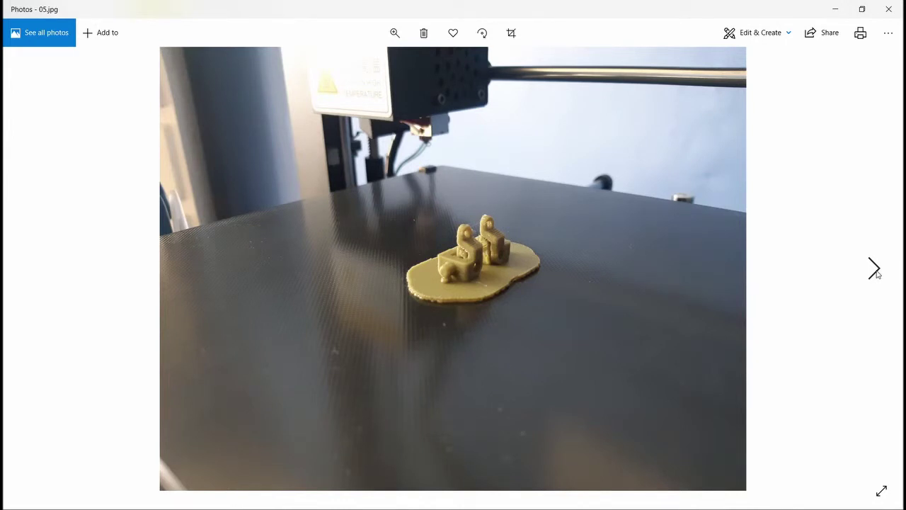
{"action": "left_click", "coordinate": [875, 270]}
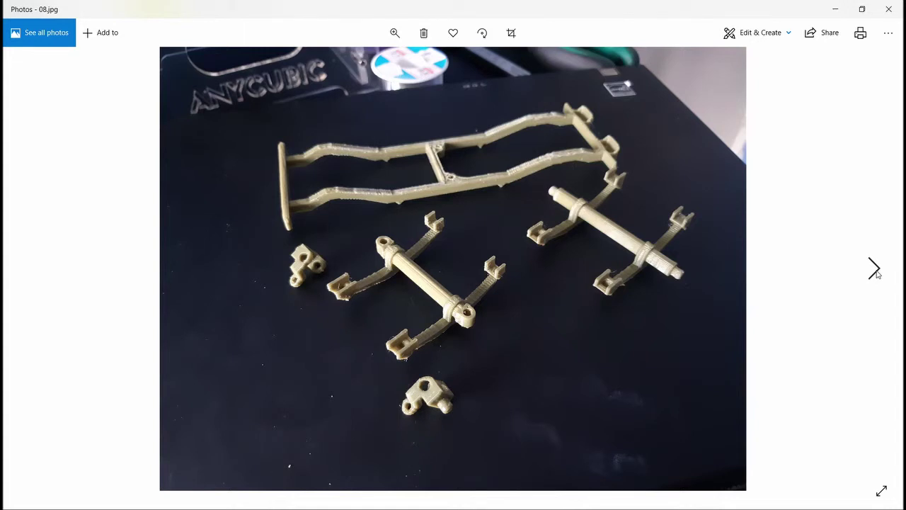
{"action": "left_click", "coordinate": [876, 269]}
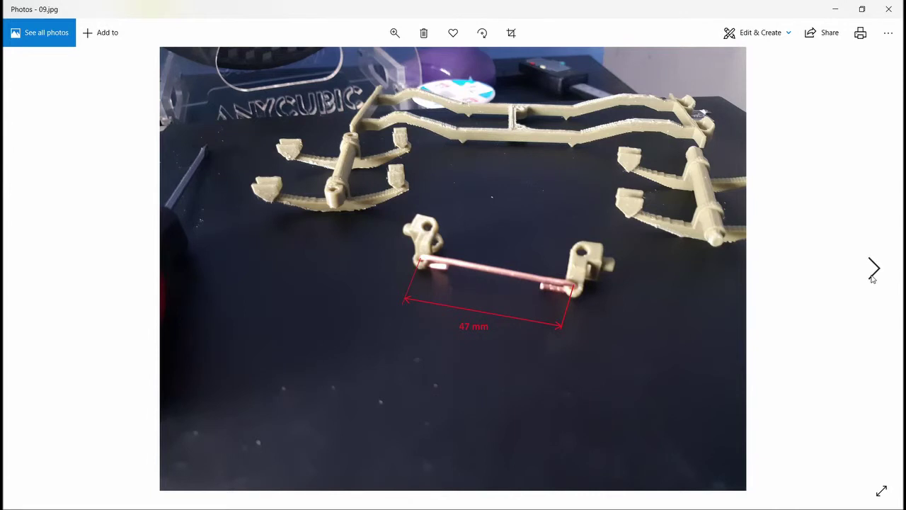
{"action": "left_click", "coordinate": [874, 269]}
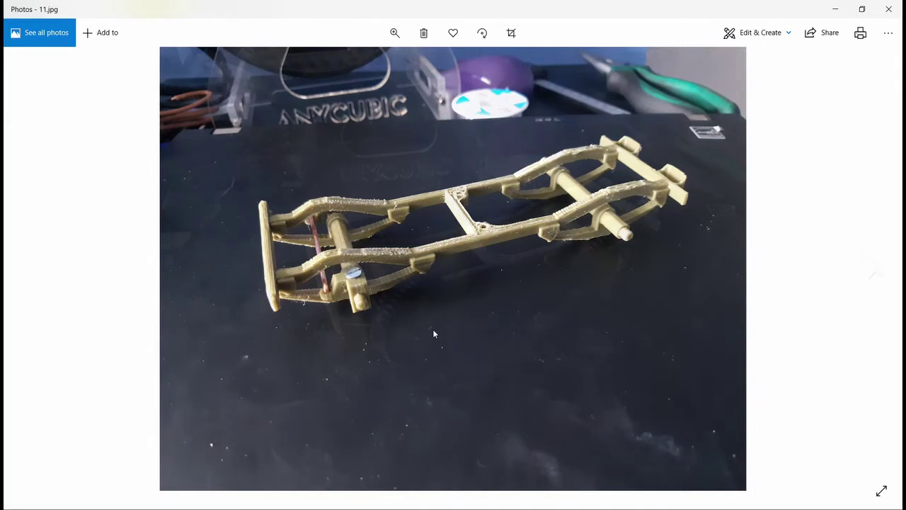
{"action": "left_click", "coordinate": [876, 268]}
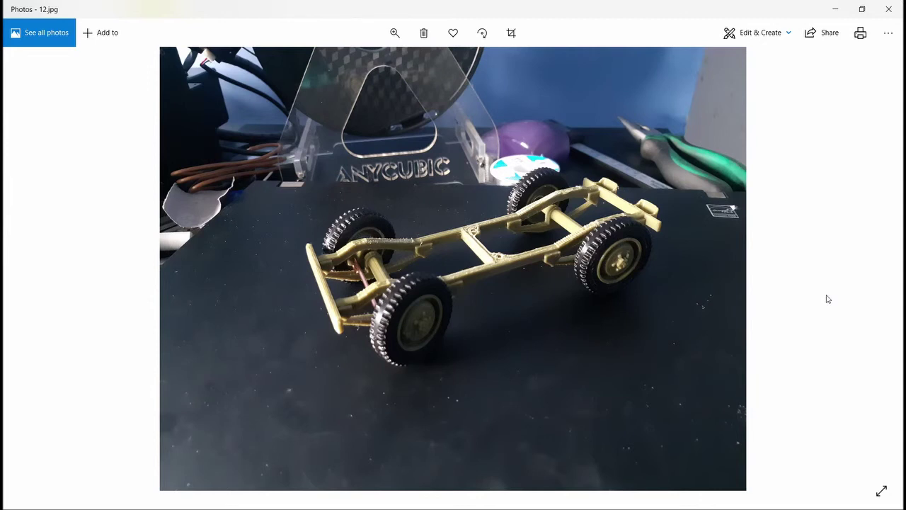
{"action": "left_click", "coordinate": [875, 275]}
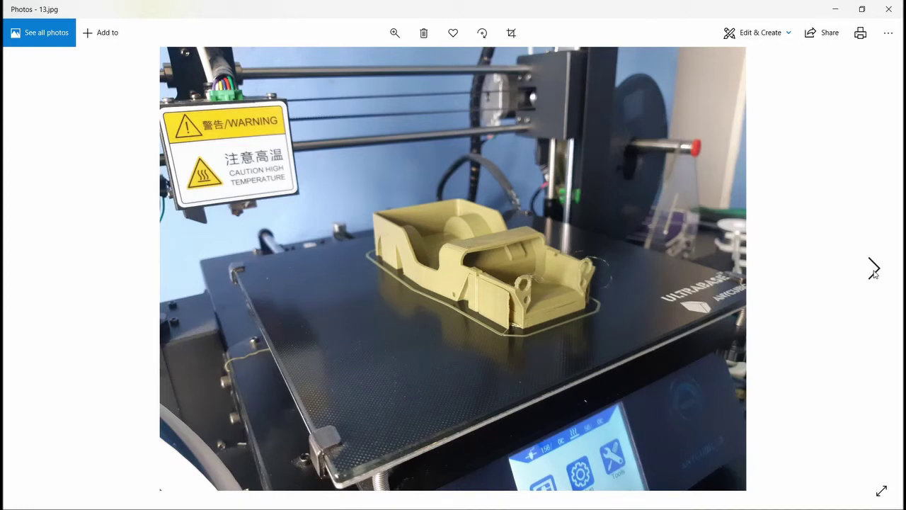
Step: Browse the photos of the smaller printed parts on the print bed, including the steering wheel, windshield frame and hood
{"action": "left_click", "coordinate": [875, 275]}
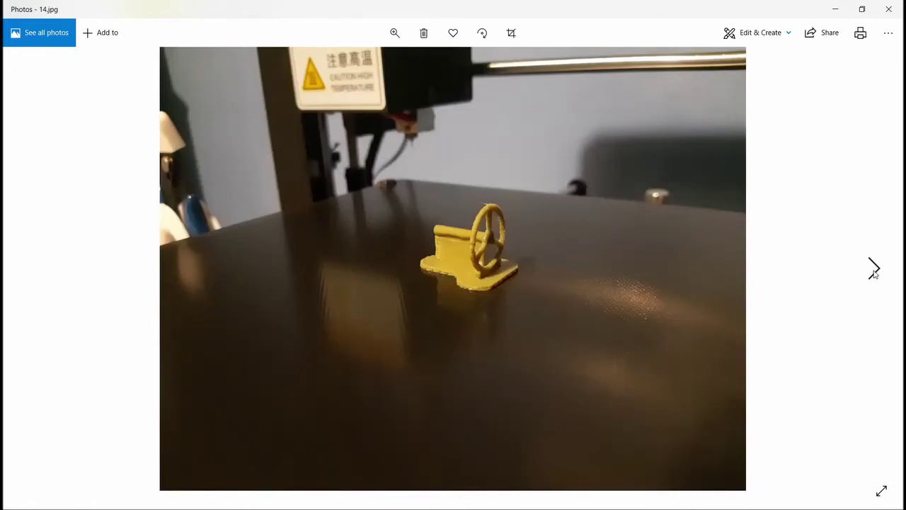
{"action": "left_click", "coordinate": [875, 275]}
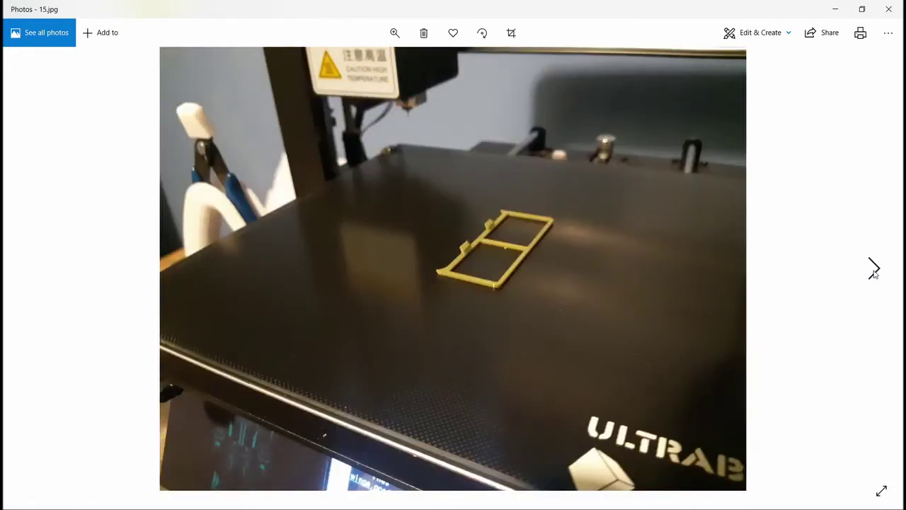
{"action": "left_click", "coordinate": [876, 275]}
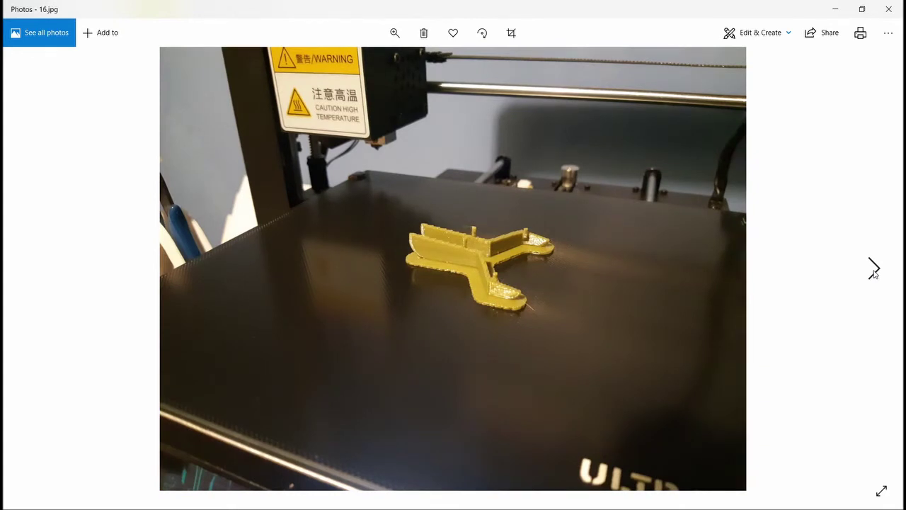
{"action": "left_click", "coordinate": [876, 274]}
{"action": "left_click", "coordinate": [876, 275]}
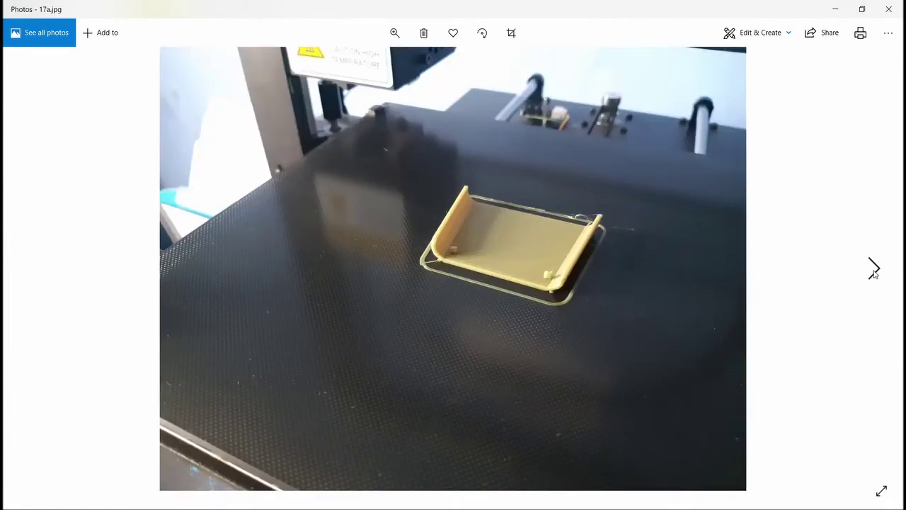
{"action": "left_click", "coordinate": [875, 275]}
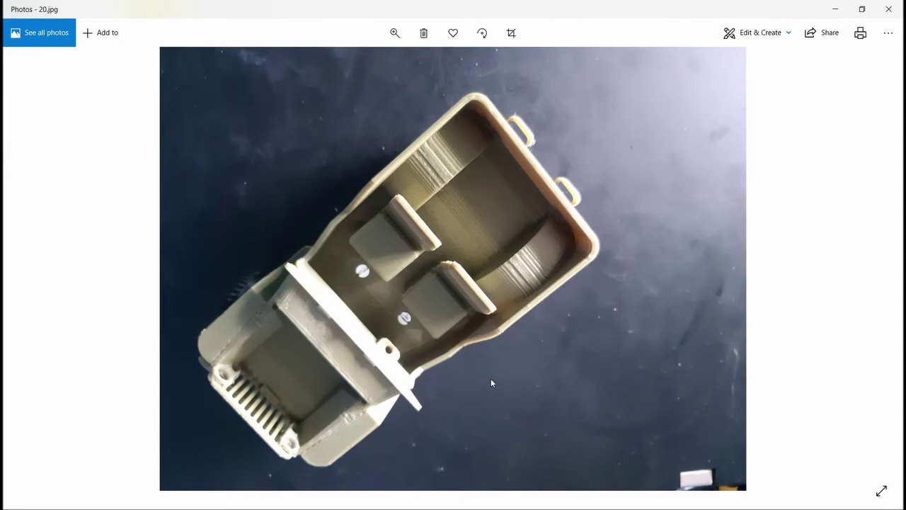
Step: View the photos of the assembled jeep model from the rear and front, 21.jpg through 24.jpg
{"action": "left_click", "coordinate": [875, 268]}
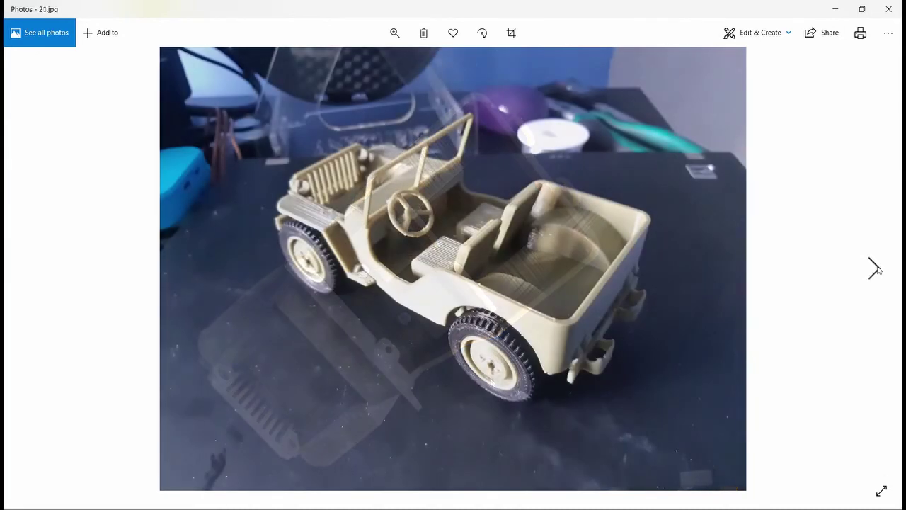
{"action": "left_click", "coordinate": [875, 268]}
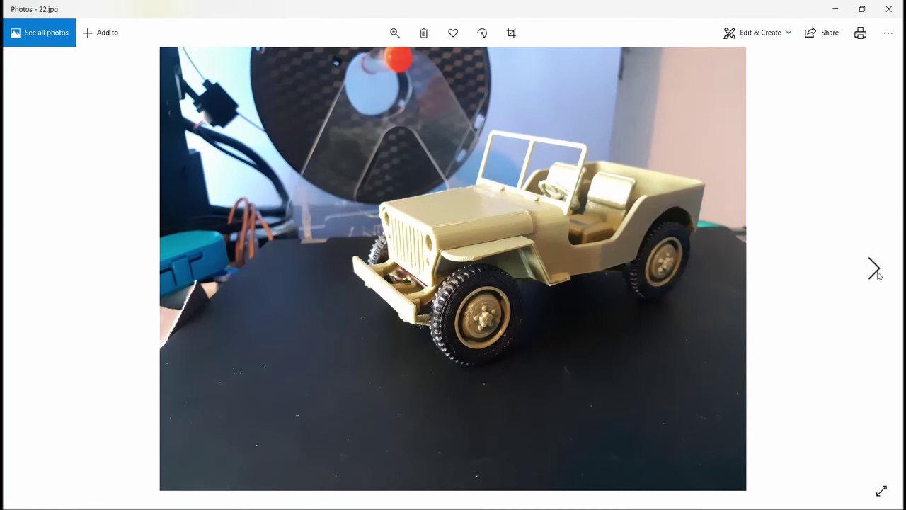
{"action": "left_click", "coordinate": [875, 269]}
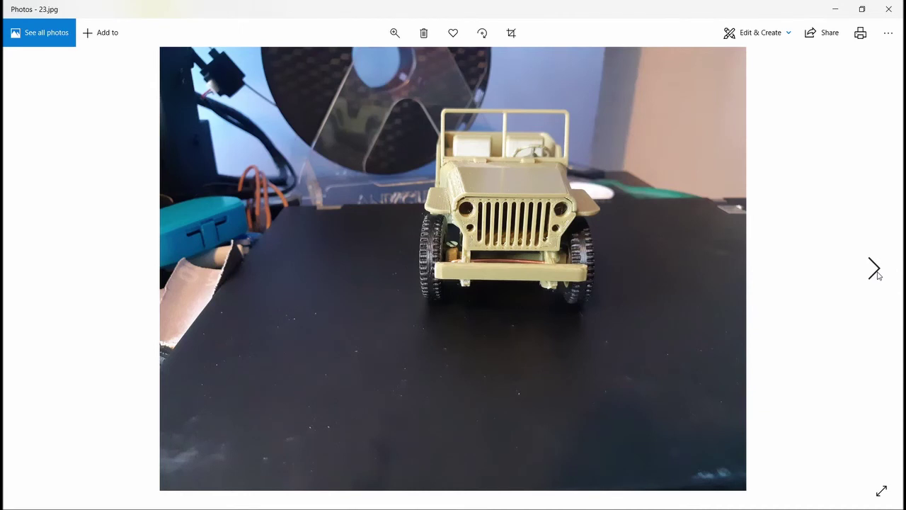
{"action": "left_click", "coordinate": [875, 269]}
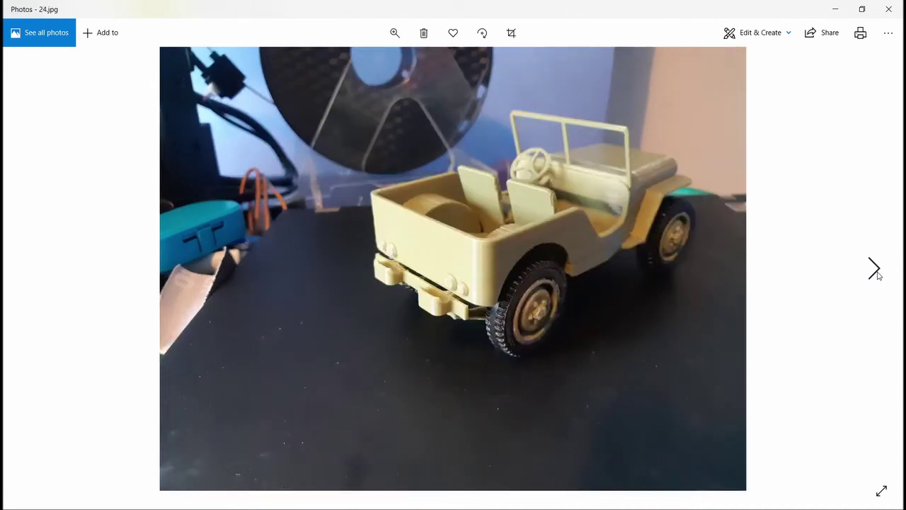